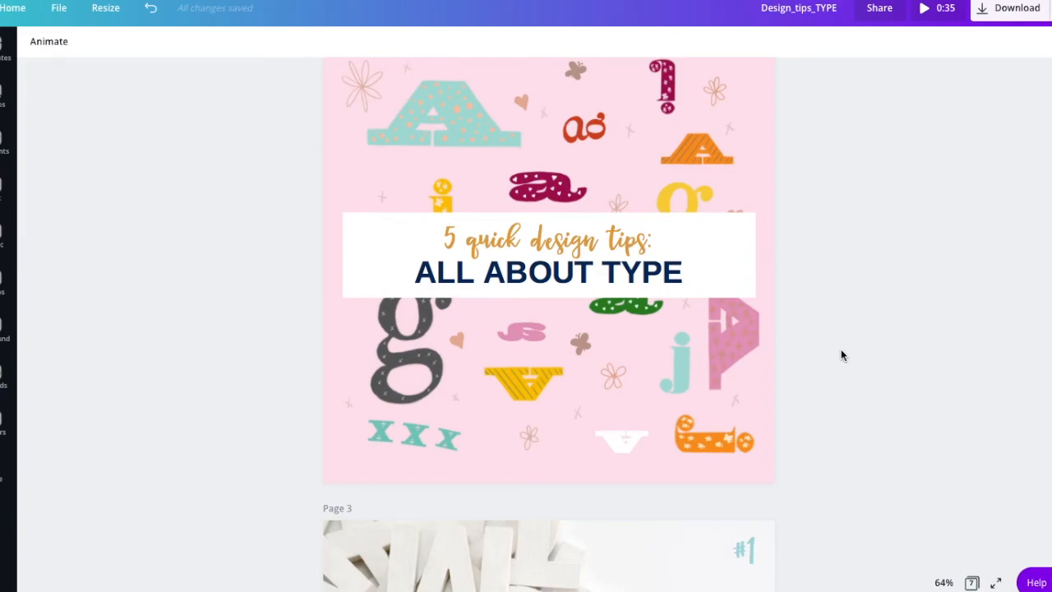
Step: Group the heading lines "choose text alignment" and "THAT SUITS YOUR IMAGE" on page 5
scroll(841, 353, "down", 5)
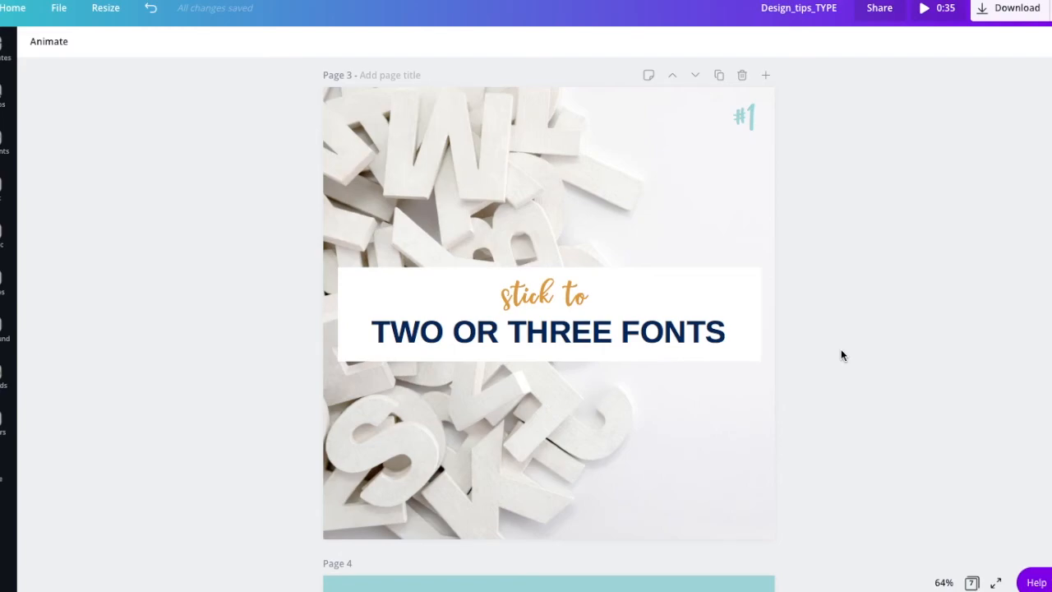
scroll(833, 408, "down", 6)
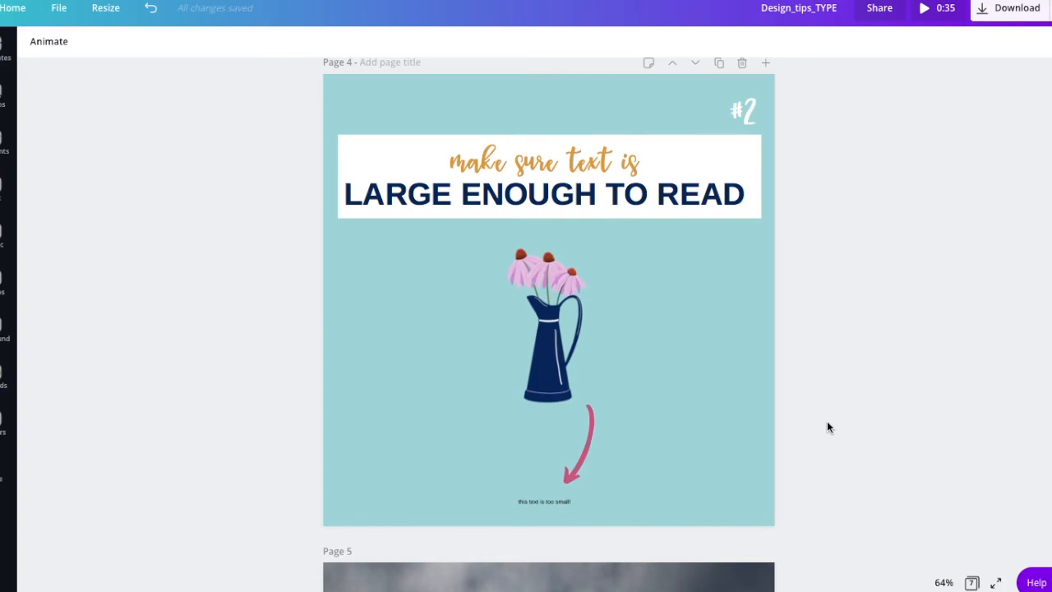
scroll(828, 425, "down", 5)
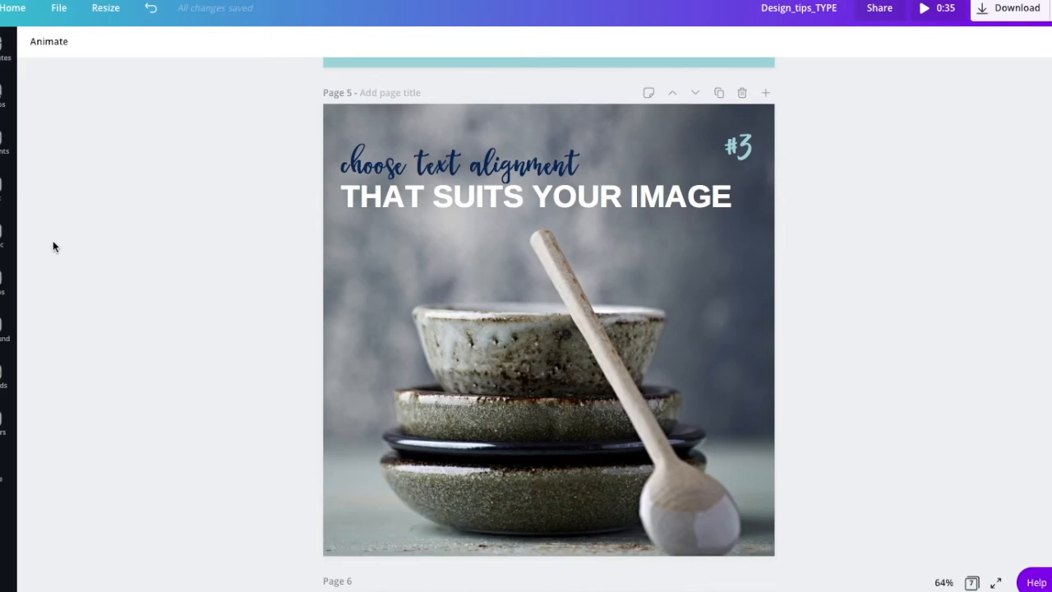
left_click(406, 264)
left_click(526, 164)
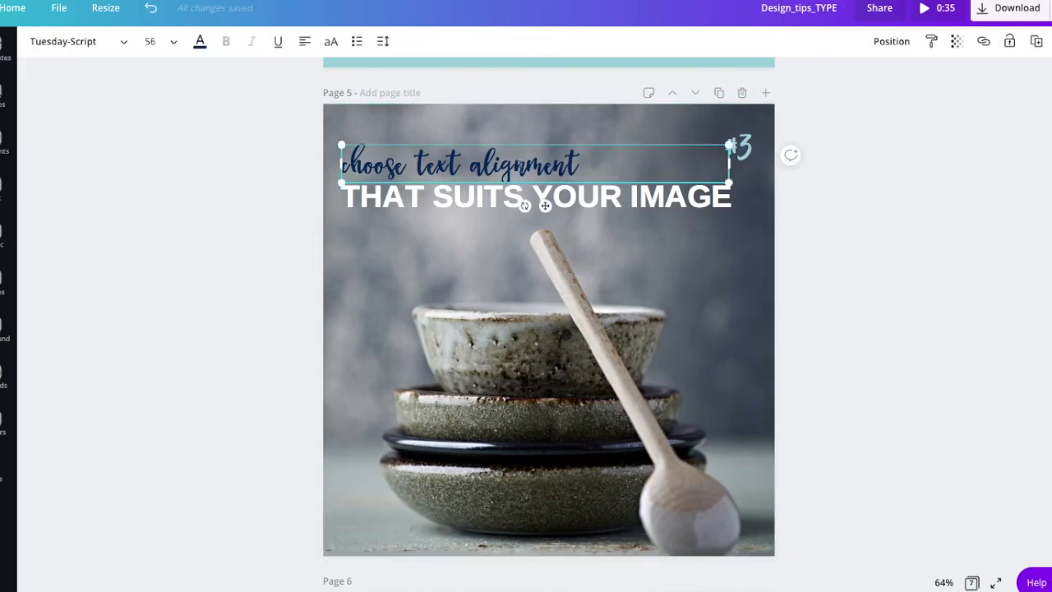
left_click(579, 200, "shift")
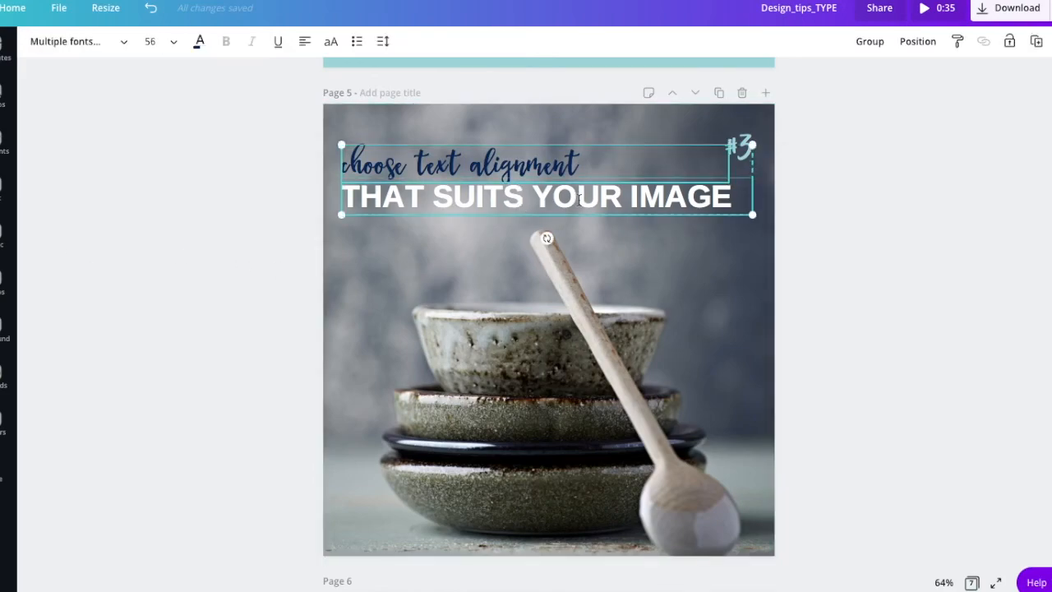
left_click(867, 41)
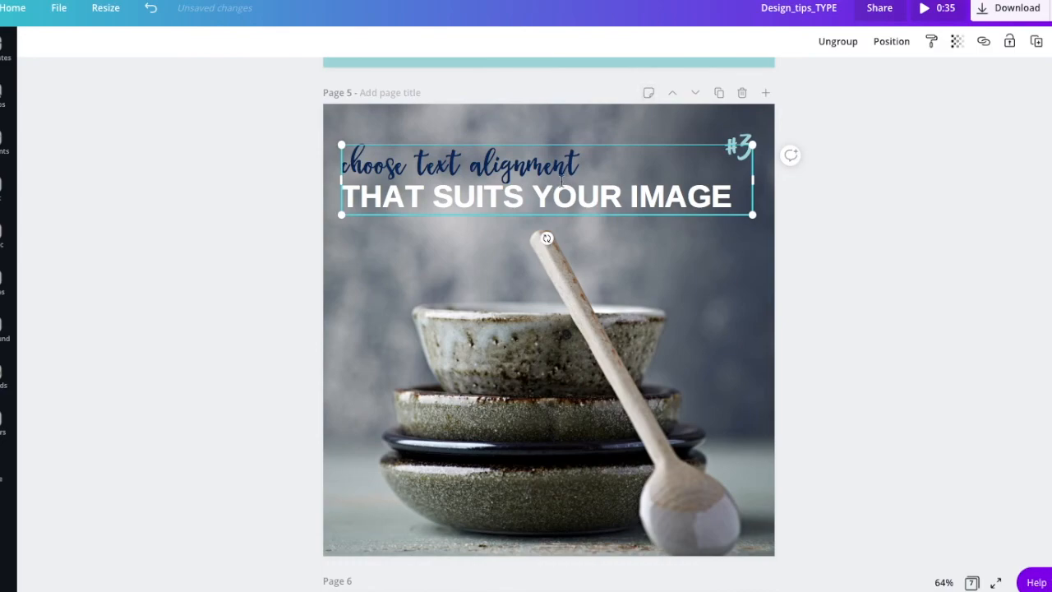
left_click(806, 190)
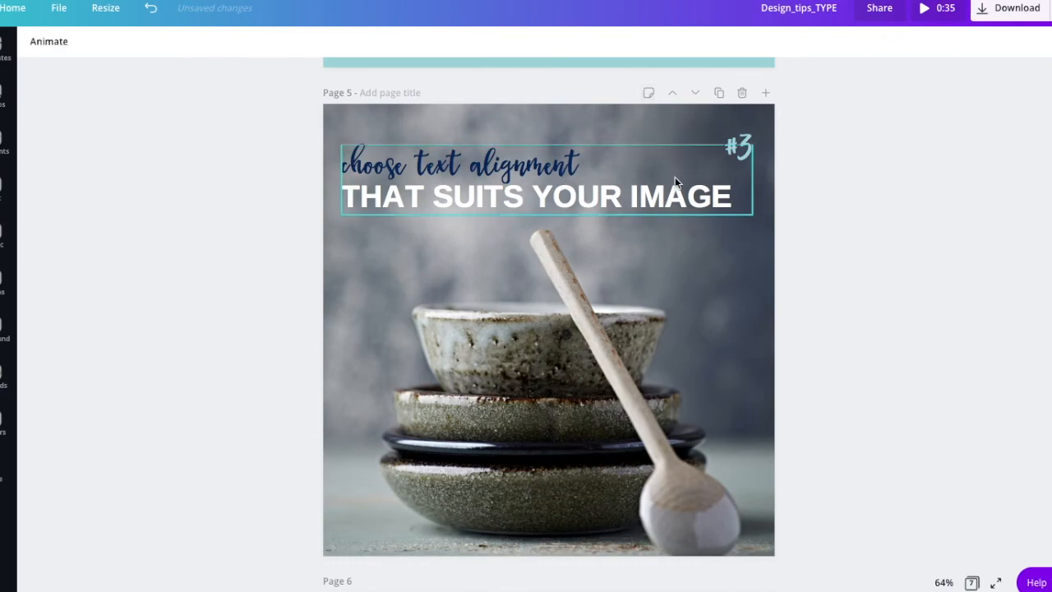
Step: Ungroup the two heading lines on page 5 and clear the selection
left_click(527, 174)
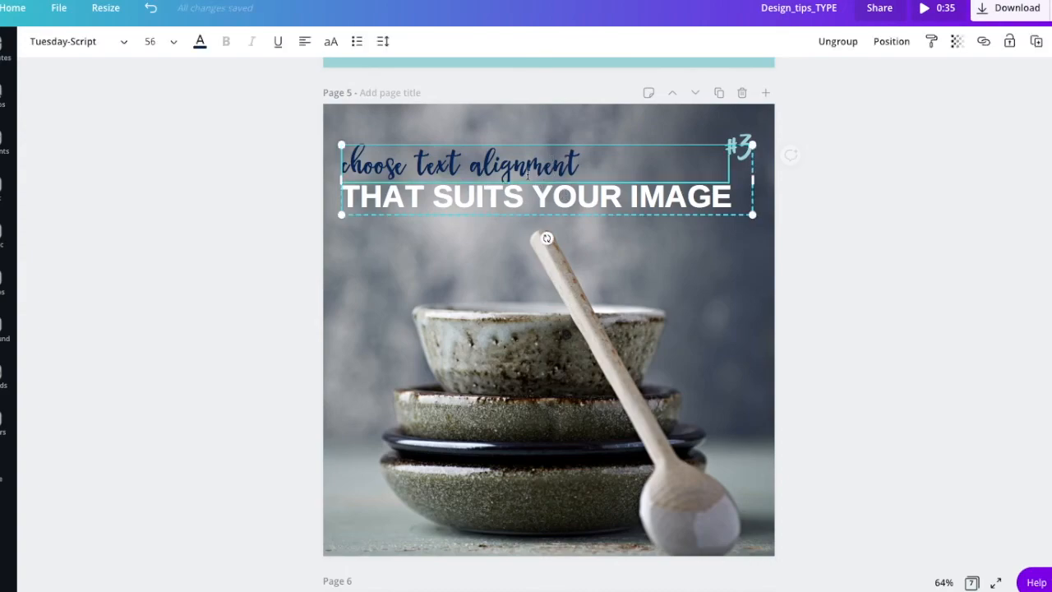
left_click(830, 45)
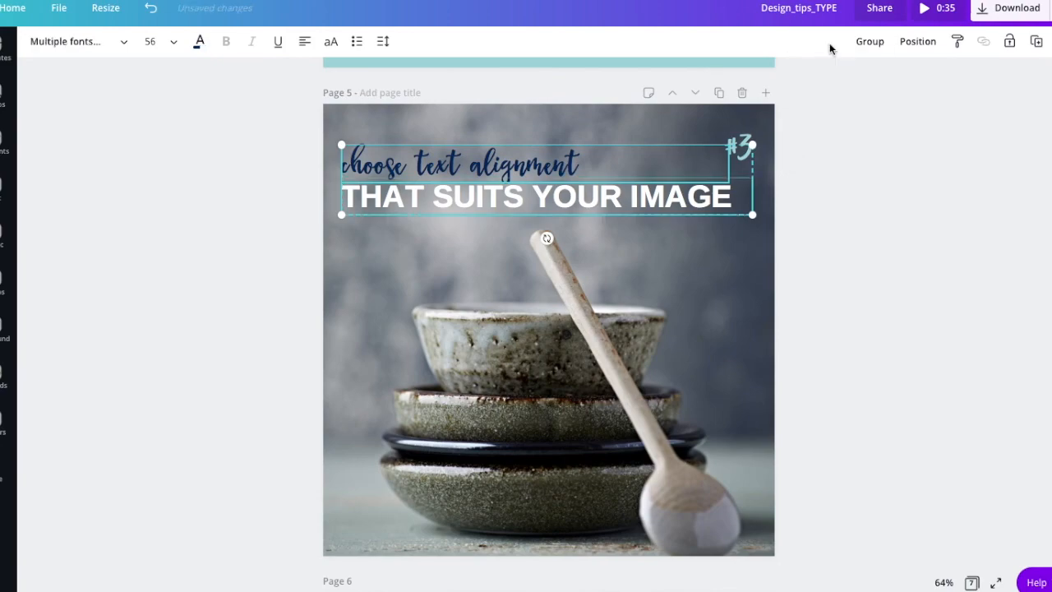
left_click(811, 160)
Step: Group both heading lines on page 5 again and move the group down over the bowls and spoon
left_click(597, 162)
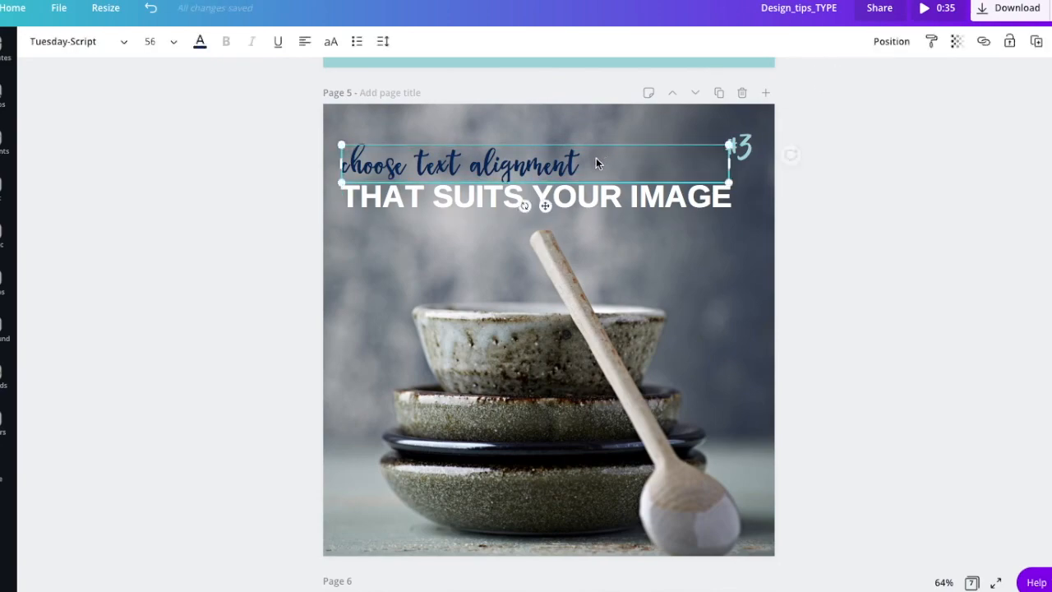
left_click(634, 198, "shift")
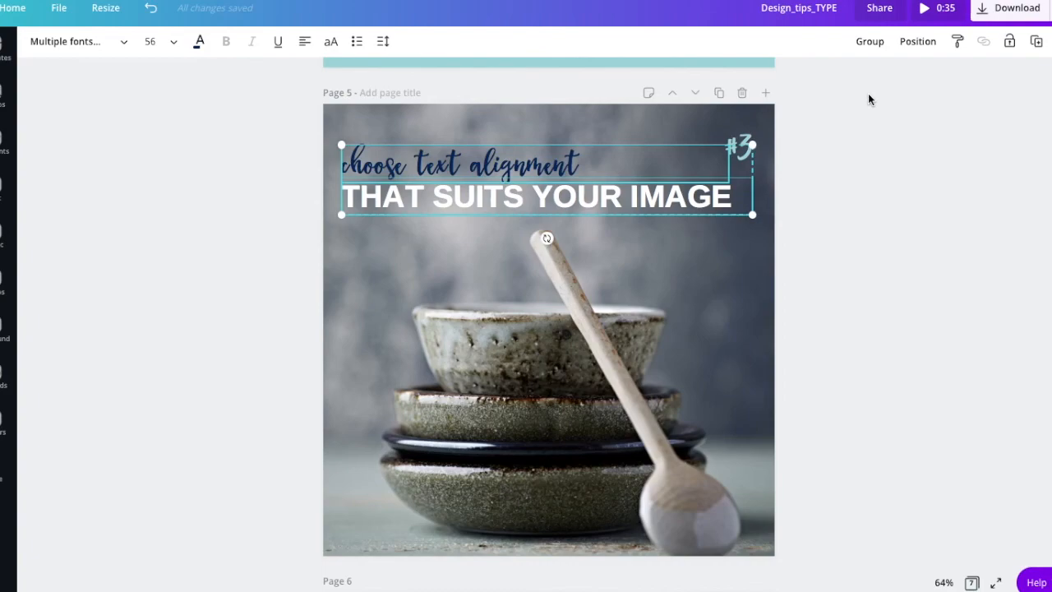
left_click(870, 43)
left_click_drag(624, 188, 629, 326)
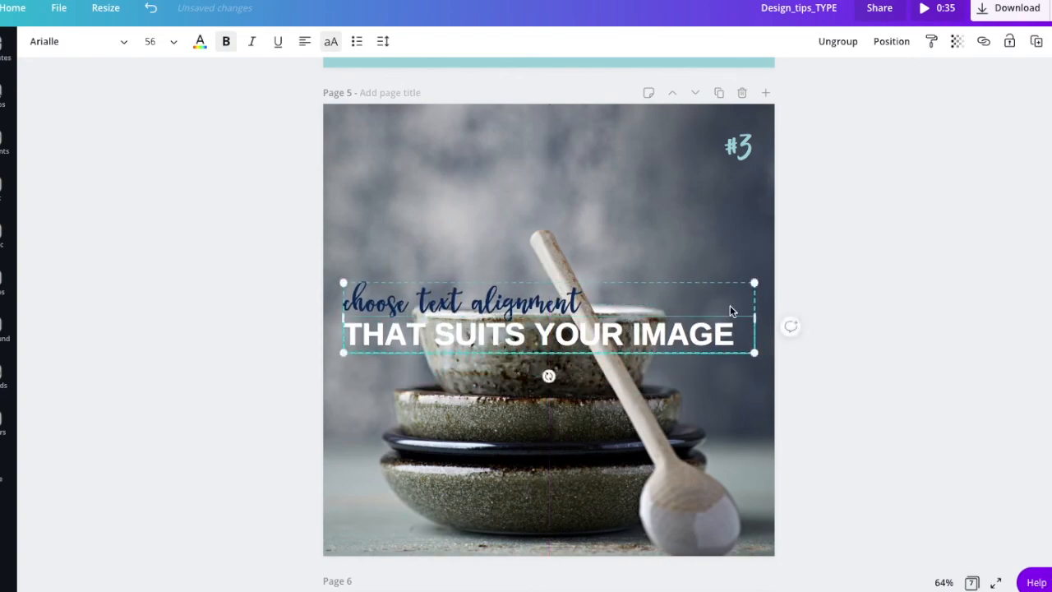
left_click(829, 298)
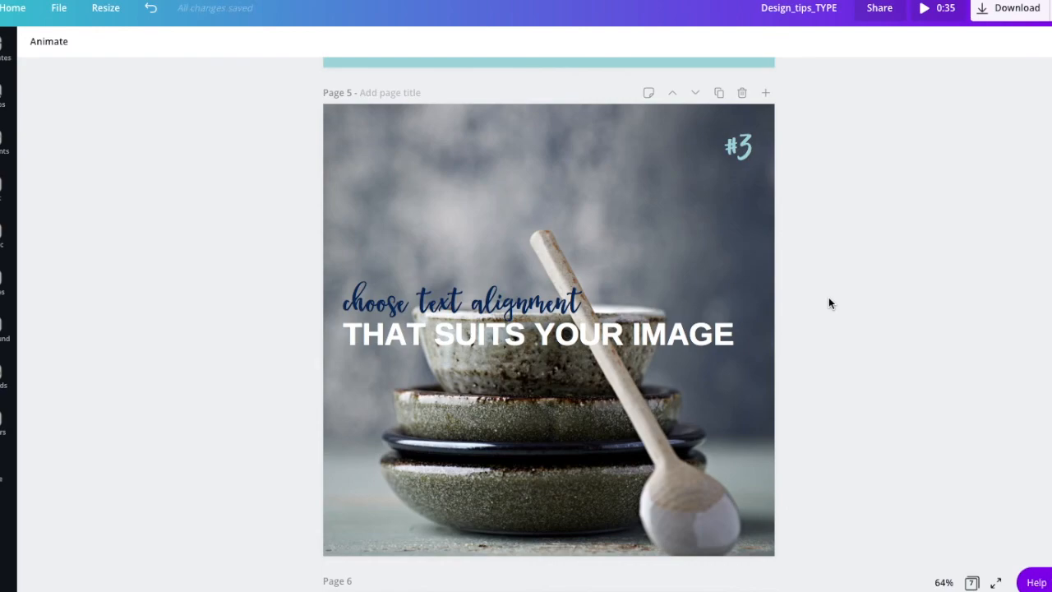
Step: Move the grouped heading on page 5 back up to the empty background just above the spoon handle
left_click(559, 333)
left_click(555, 330)
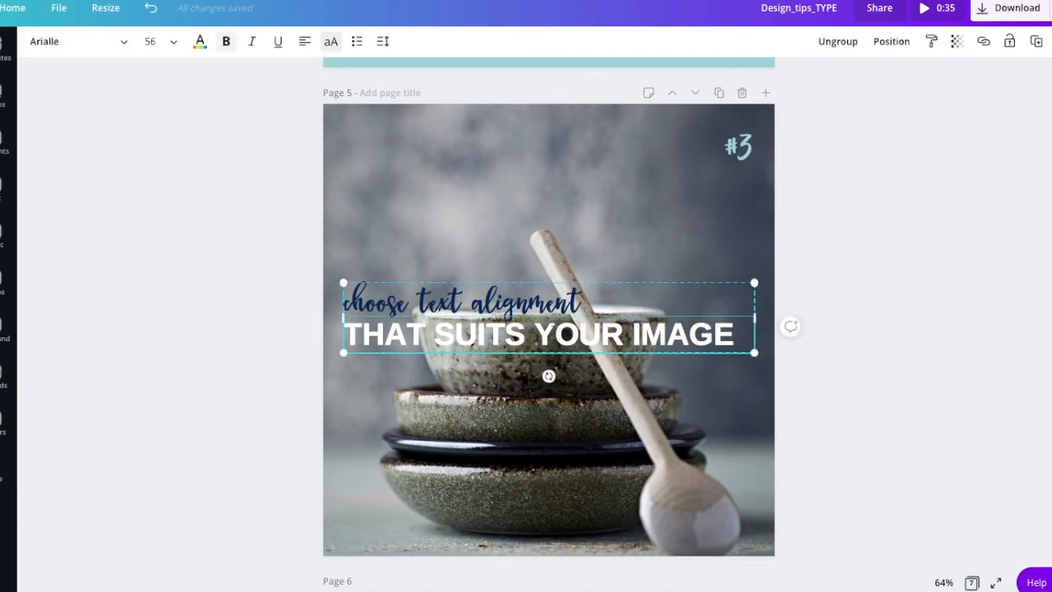
left_click_drag(600, 298, 601, 172)
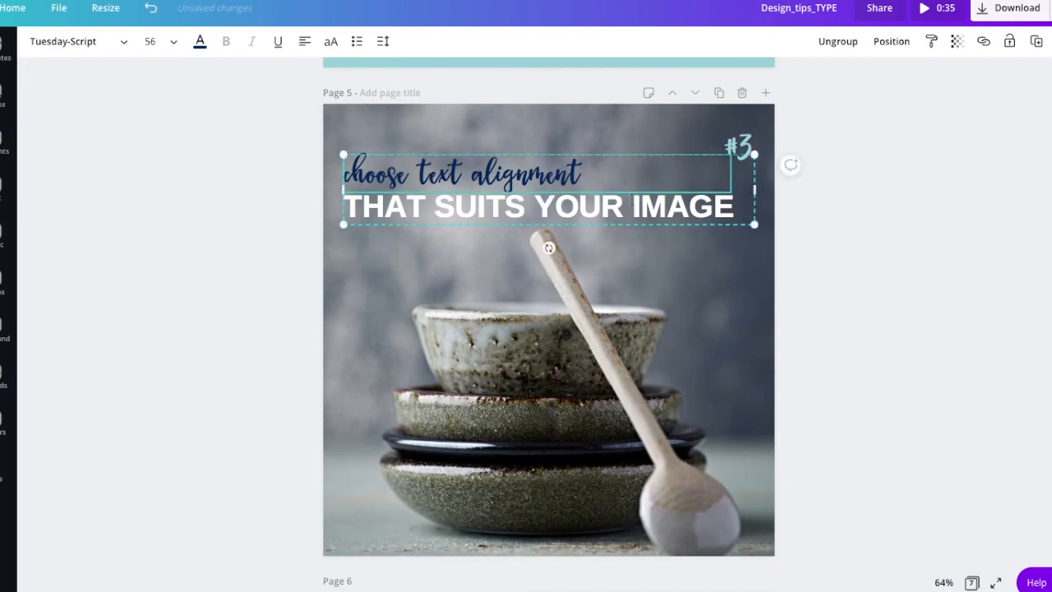
left_click(694, 248)
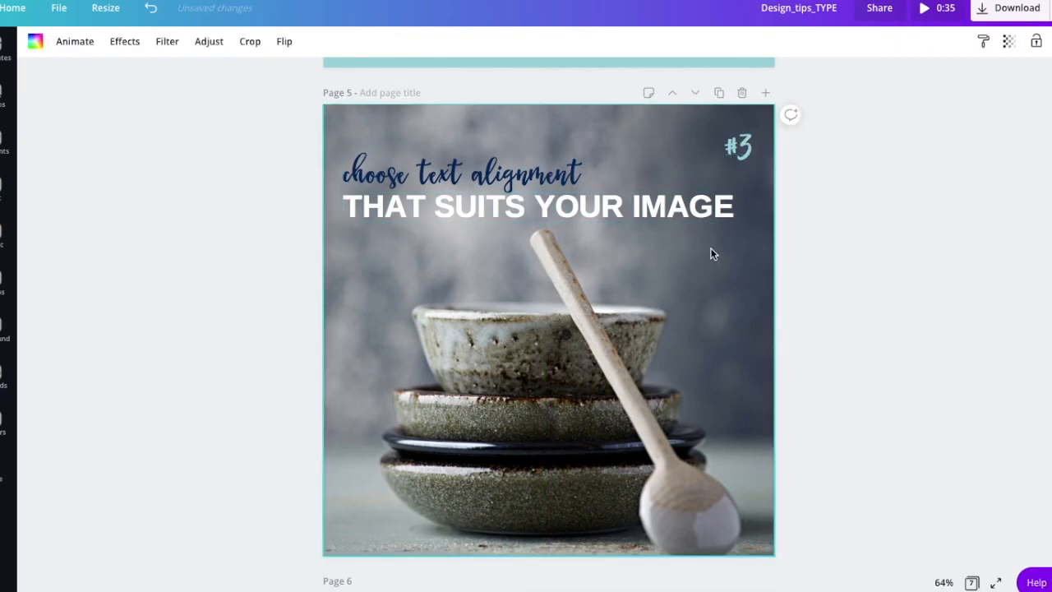
left_click(791, 261)
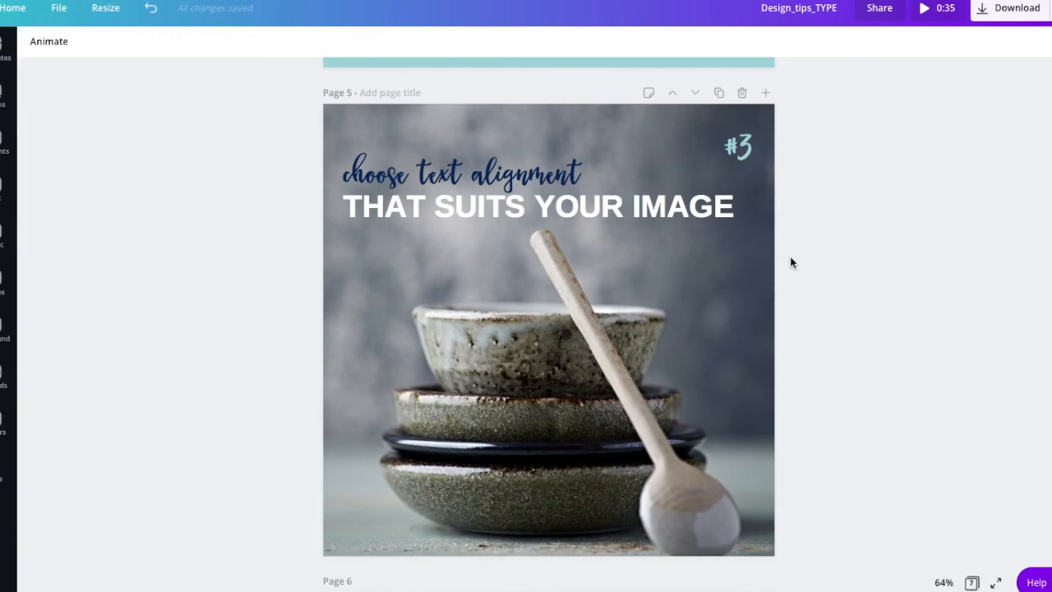
Step: Delete the white square behind the text on page 6 and undo the deletion
scroll(790, 262, "down", 6)
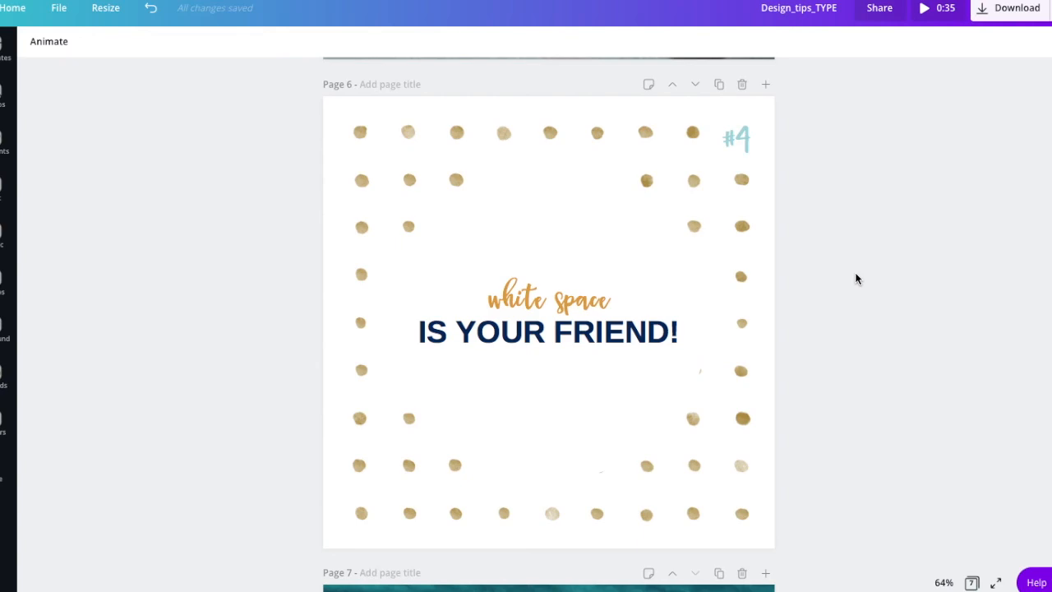
scroll(845, 318, "down", 1)
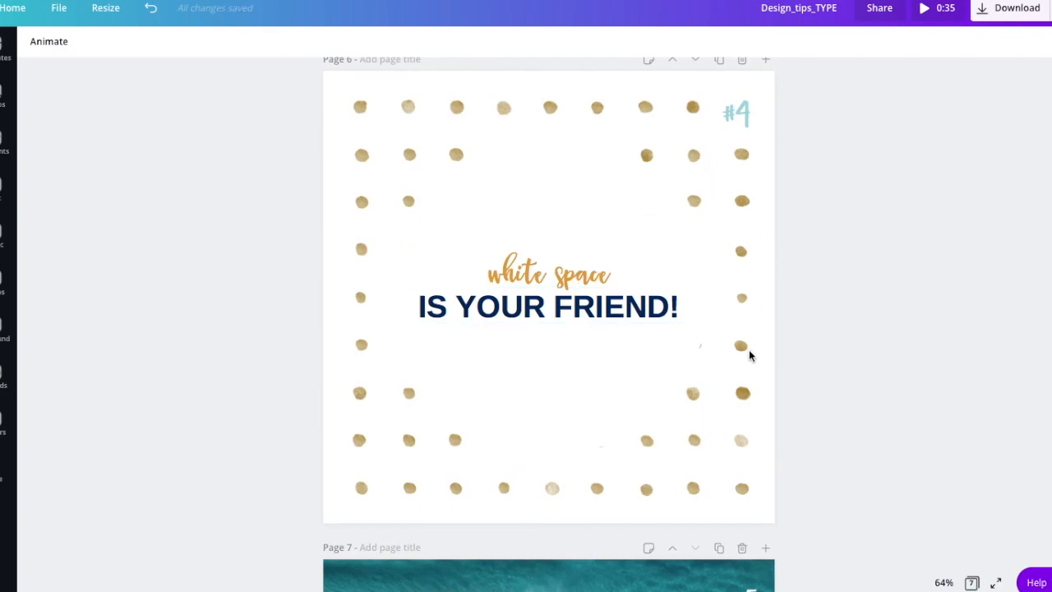
left_click(594, 415)
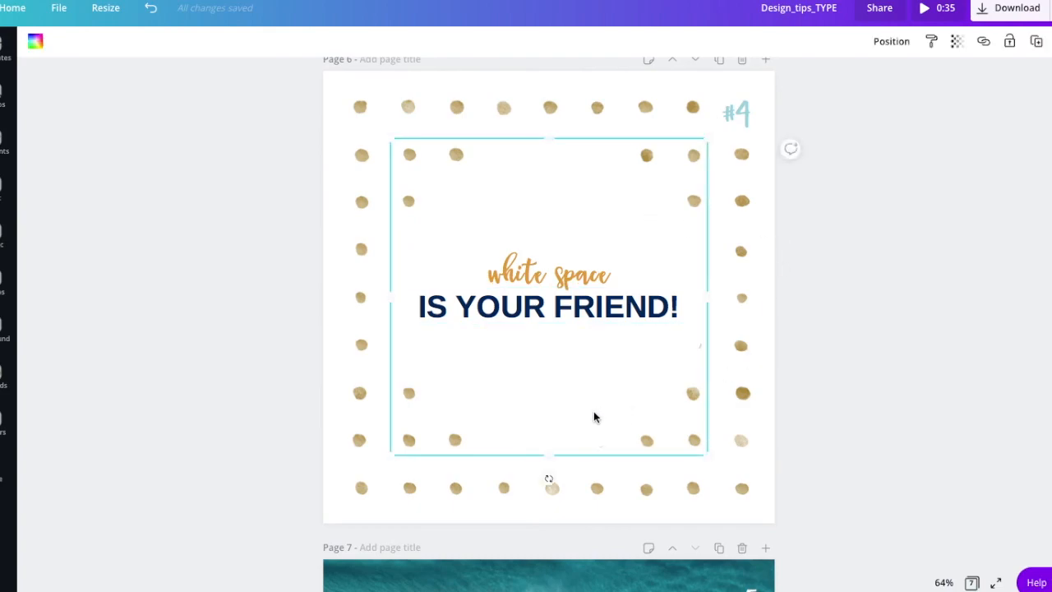
key("Delete")
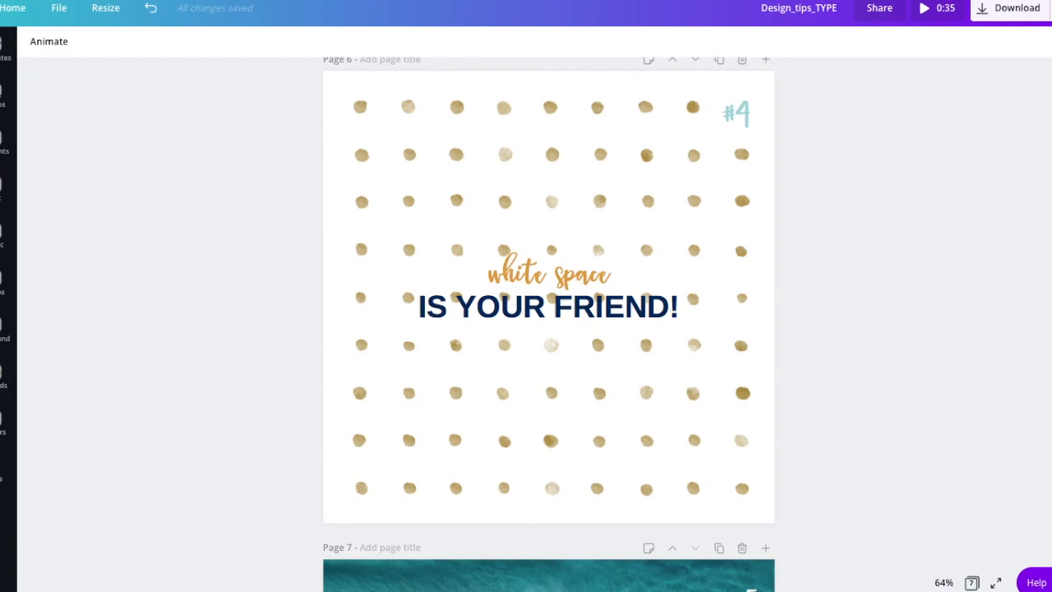
key("ctrl+z")
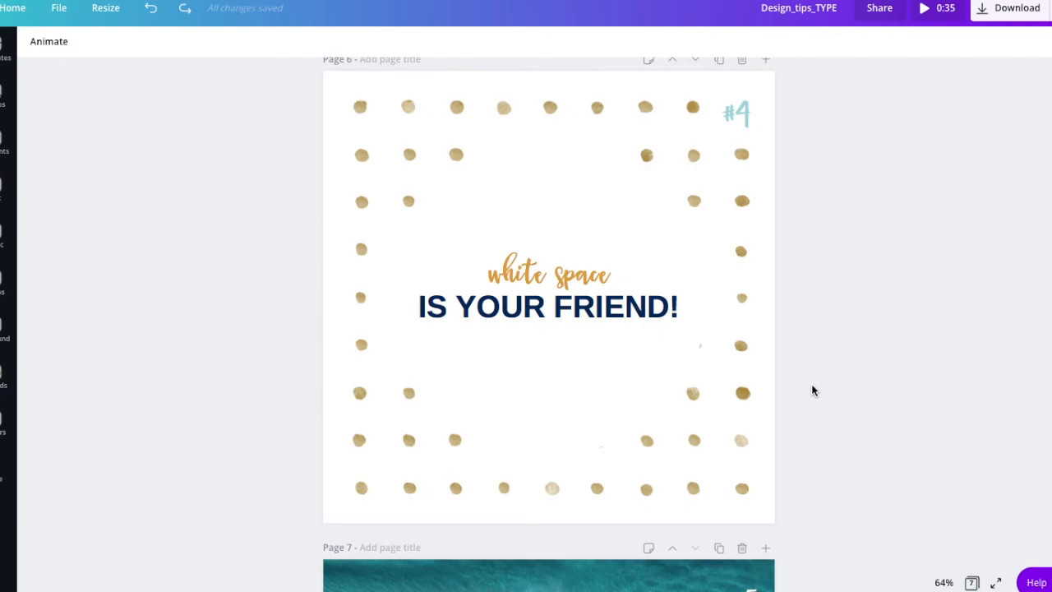
Step: Recolour the "TEXT IS EASY TO READ" line on page 7 with the navy document colour
scroll(811, 390, "down", 5)
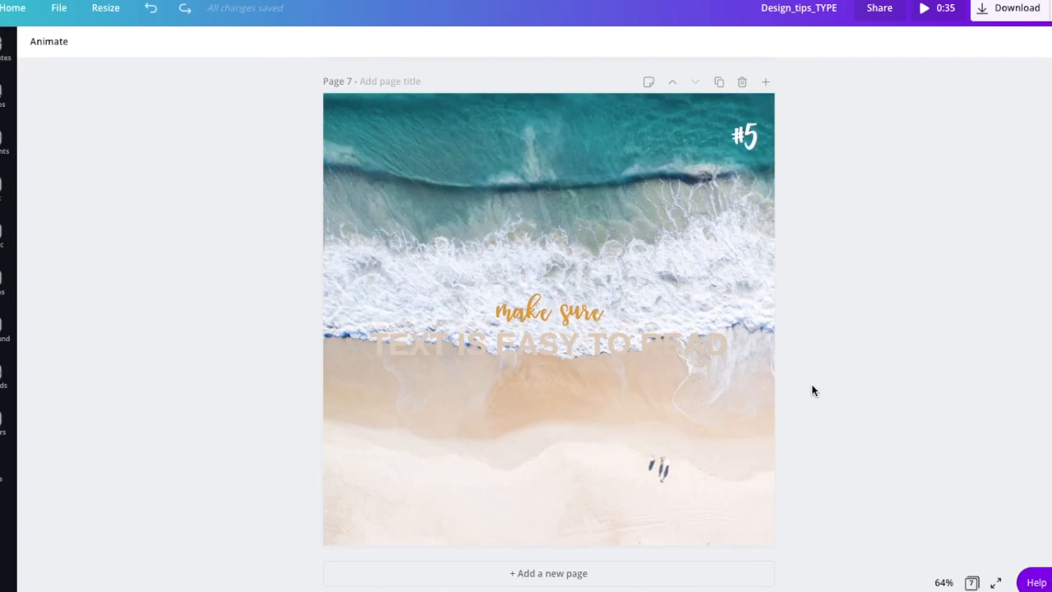
left_click(636, 347)
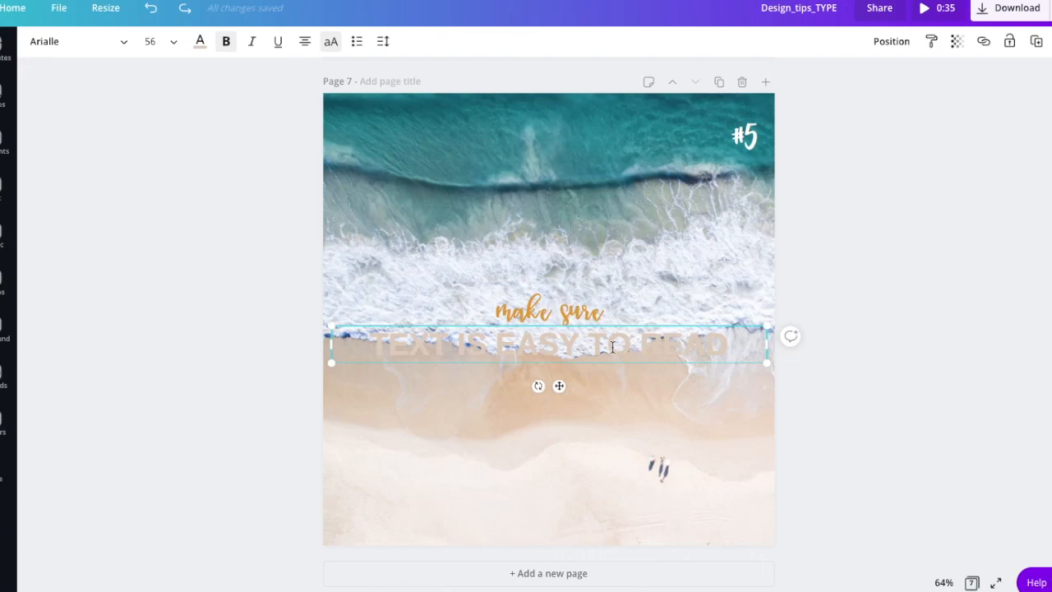
triple_click(613, 347)
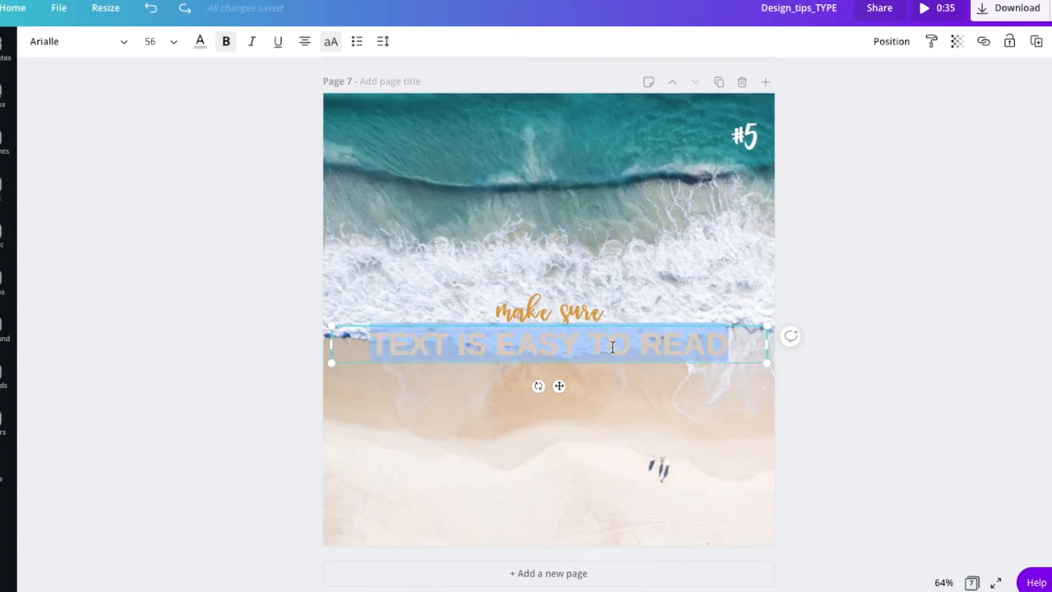
left_click(199, 41)
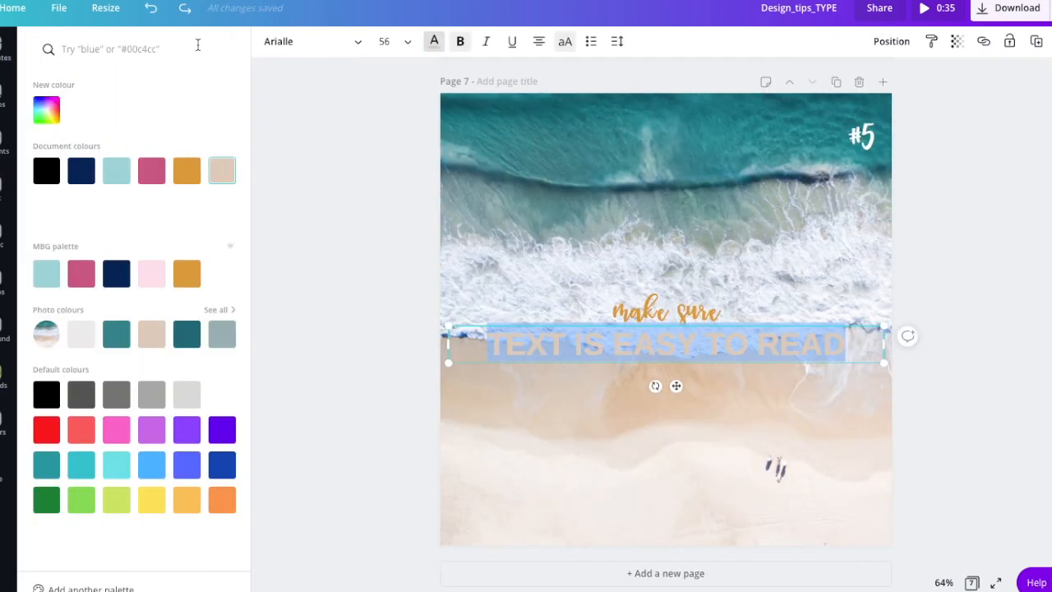
left_click(82, 173)
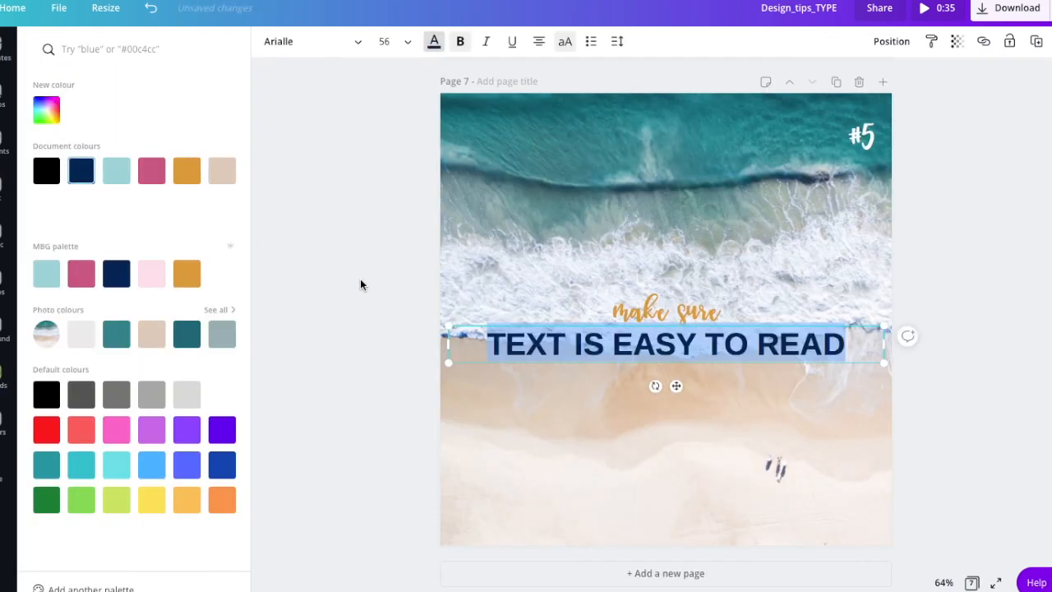
key("Escape")
left_click(830, 251)
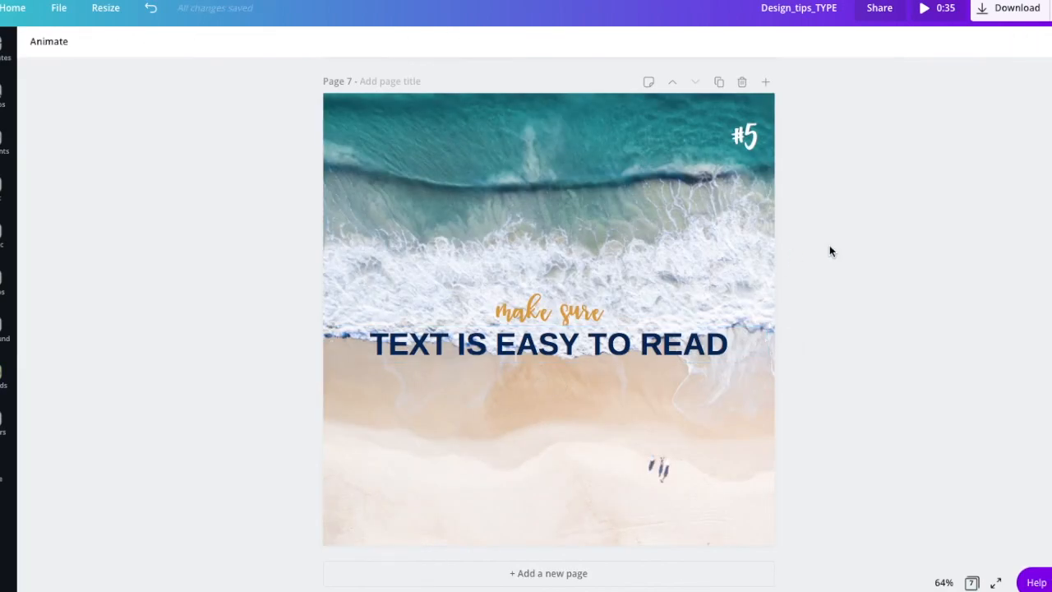
Step: Change the "TEXT IS EASY TO READ" line to the beige photo colour
left_click(550, 351)
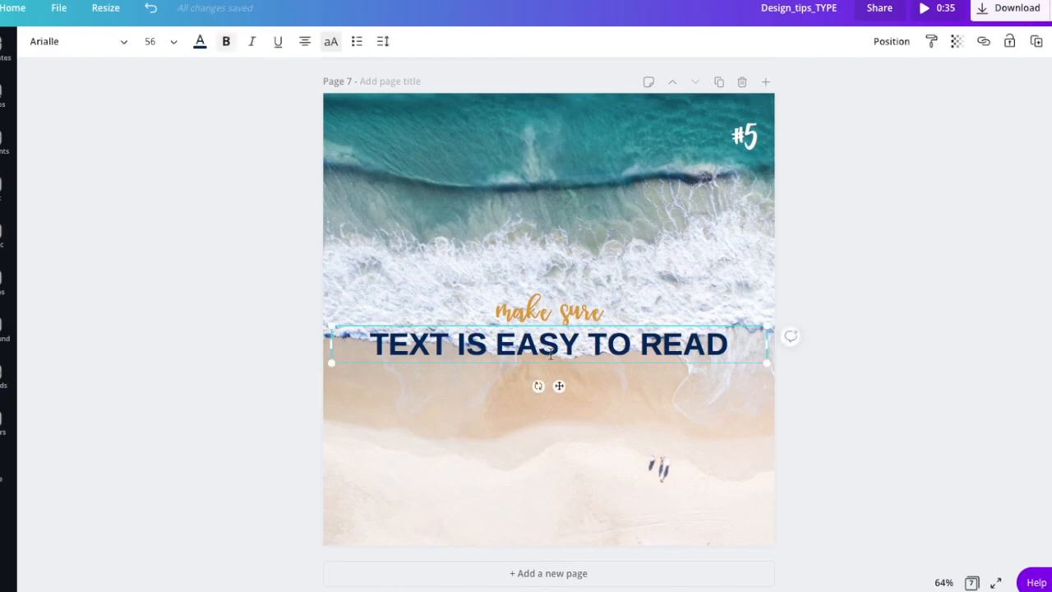
left_click(551, 351)
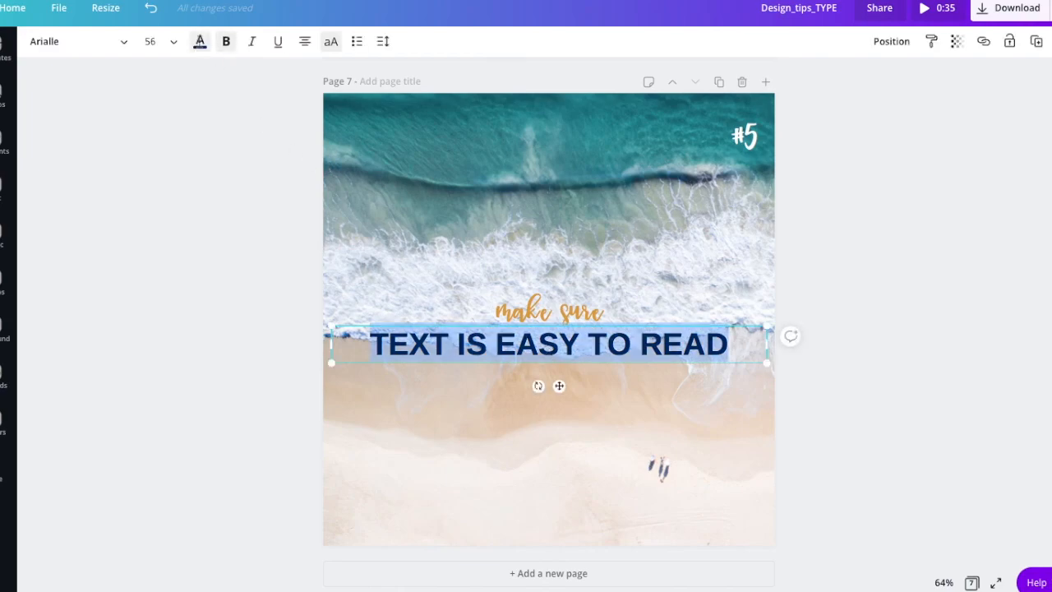
left_click(200, 43)
left_click(152, 298)
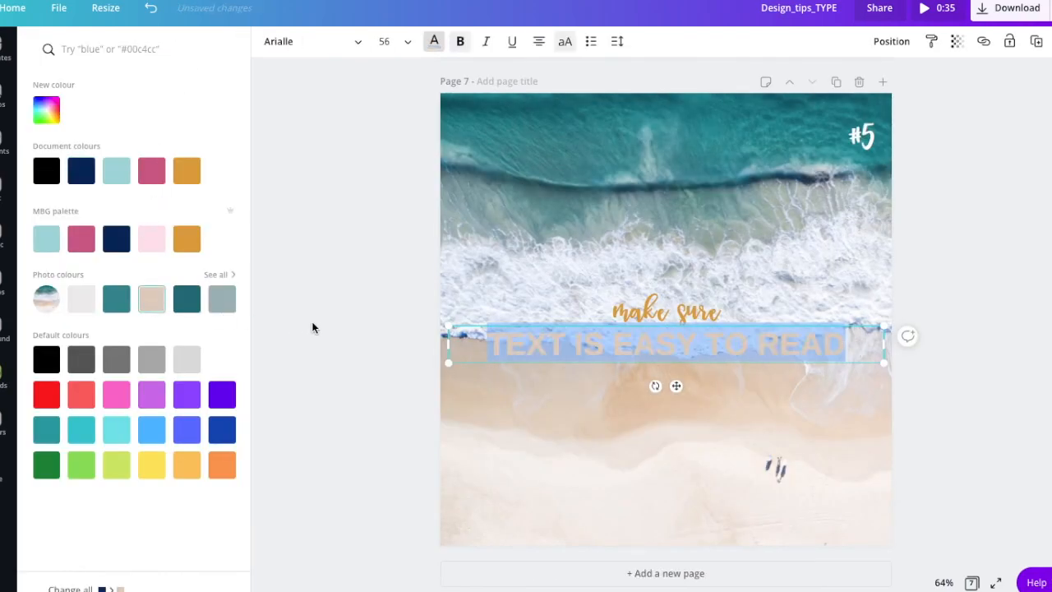
left_click(357, 318)
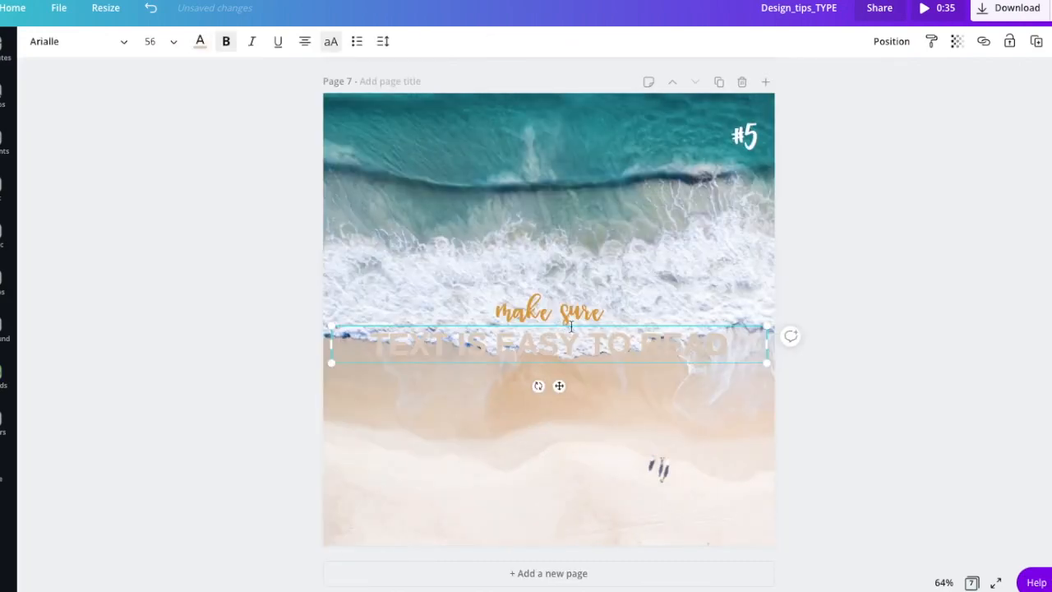
Step: Move both text lines on page 7 up onto the teal water and undo the move
left_click(557, 317)
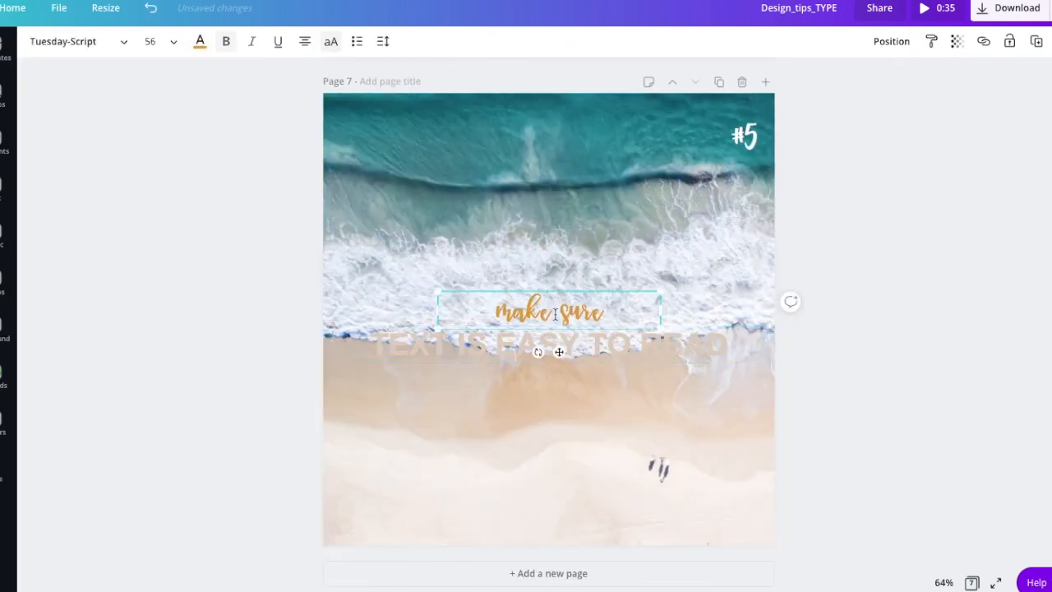
left_click(580, 349, "shift")
left_click_drag(581, 316, 578, 186)
left_click(817, 246)
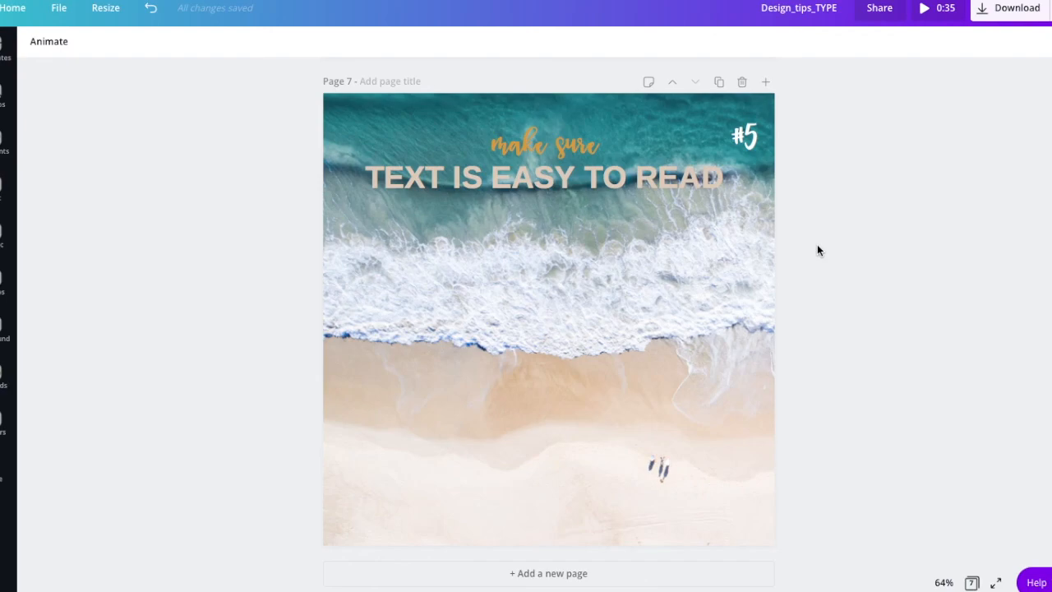
key("ctrl+z")
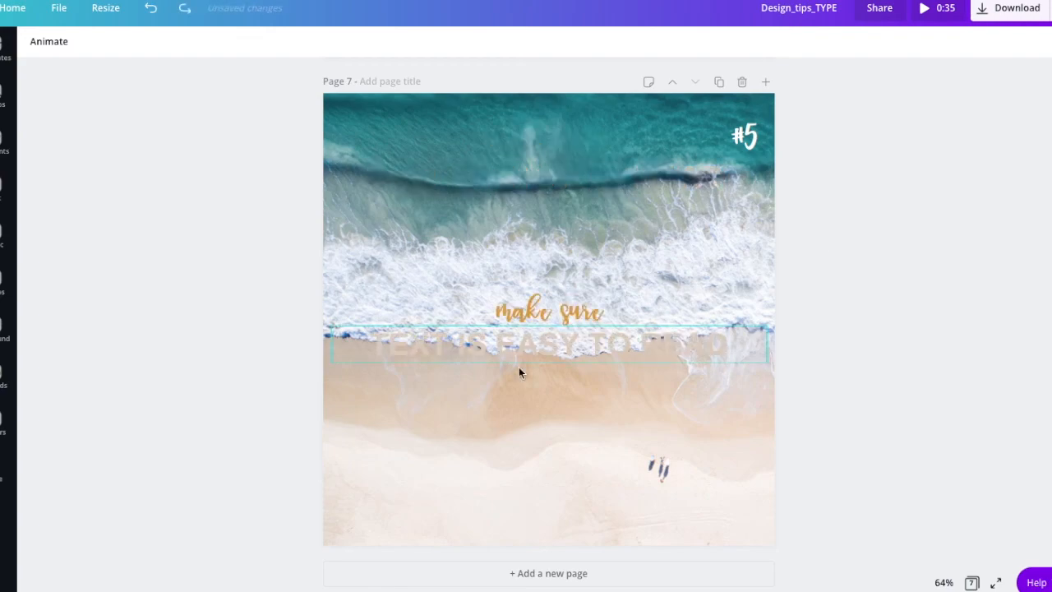
Step: Recolour the "TEXT IS EASY TO READ" line with the navy from the MBG palette
left_click(518, 347)
double_click(518, 347)
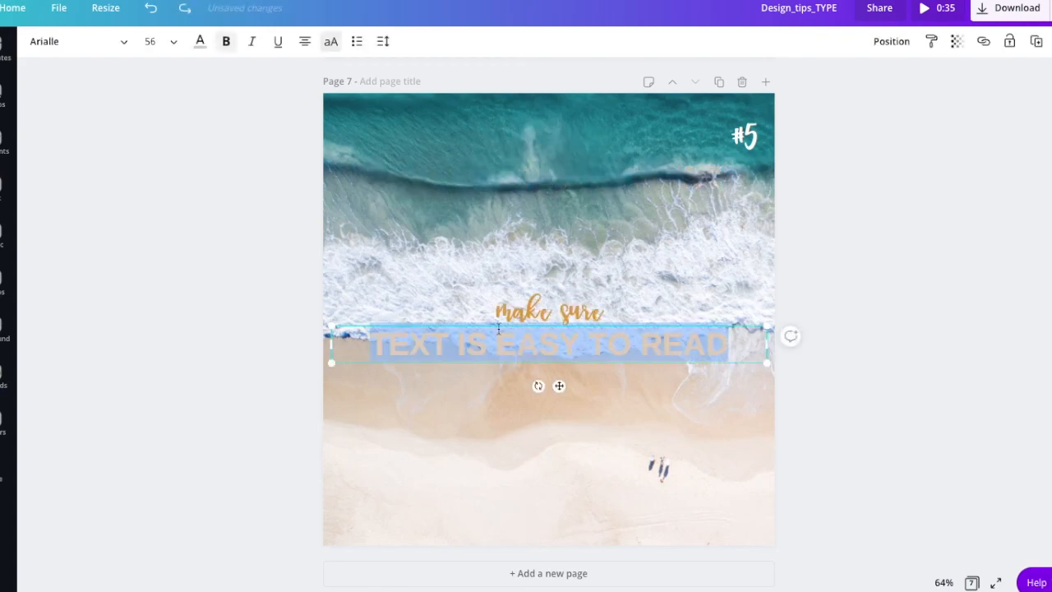
left_click(200, 41)
left_click(116, 273)
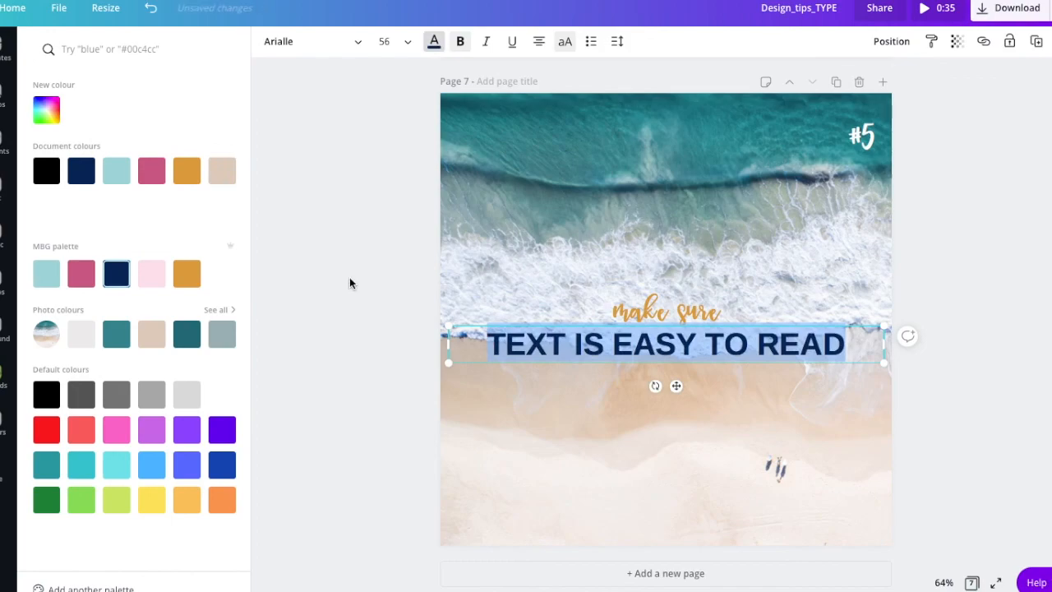
key("Escape")
left_click(878, 266)
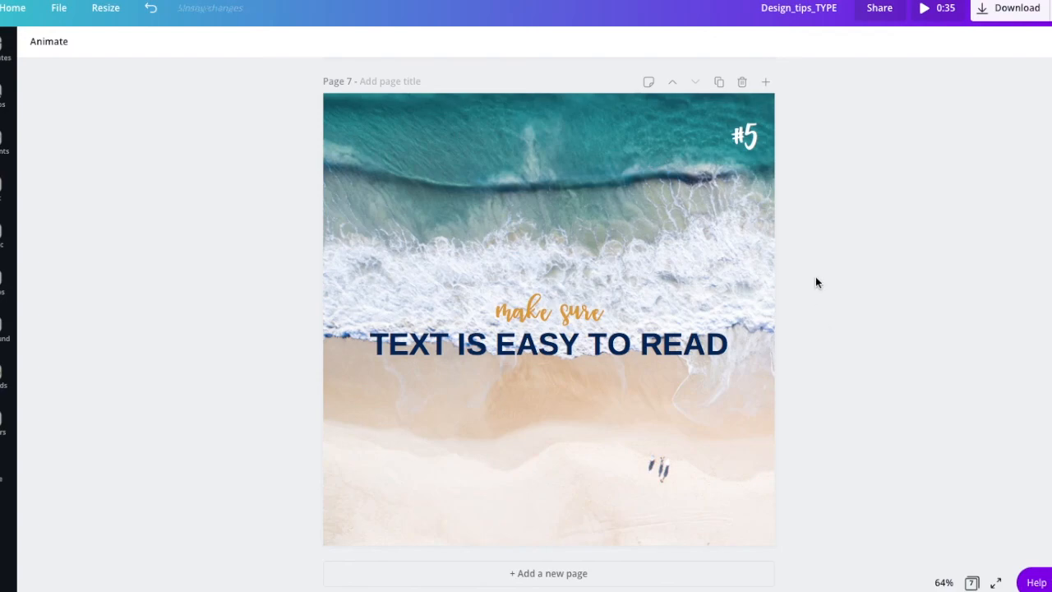
scroll(815, 282, "up", 1)
scroll(815, 281, "down", 1)
scroll(816, 246, "up", 1)
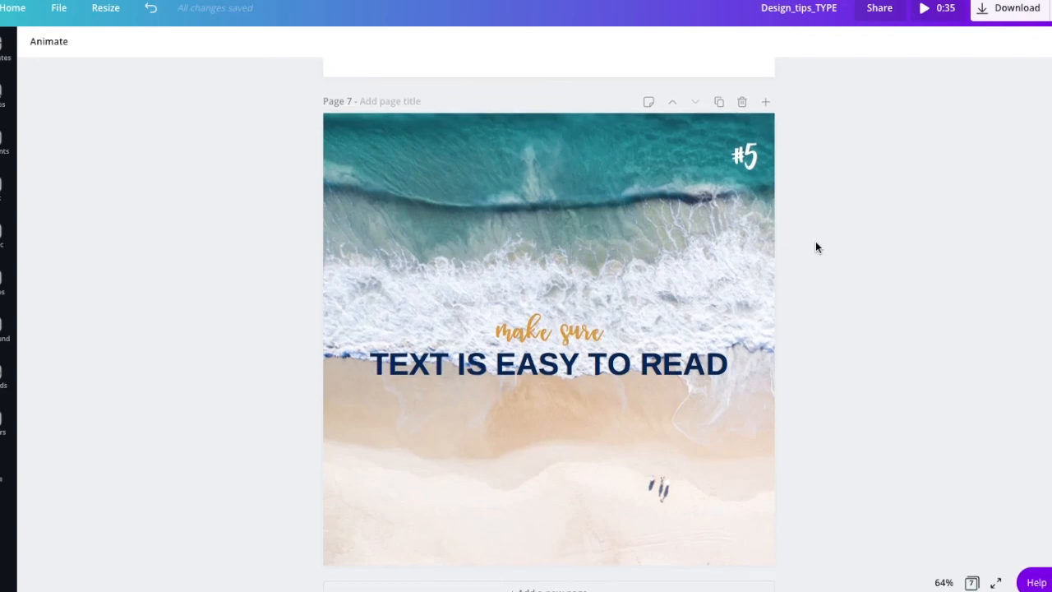